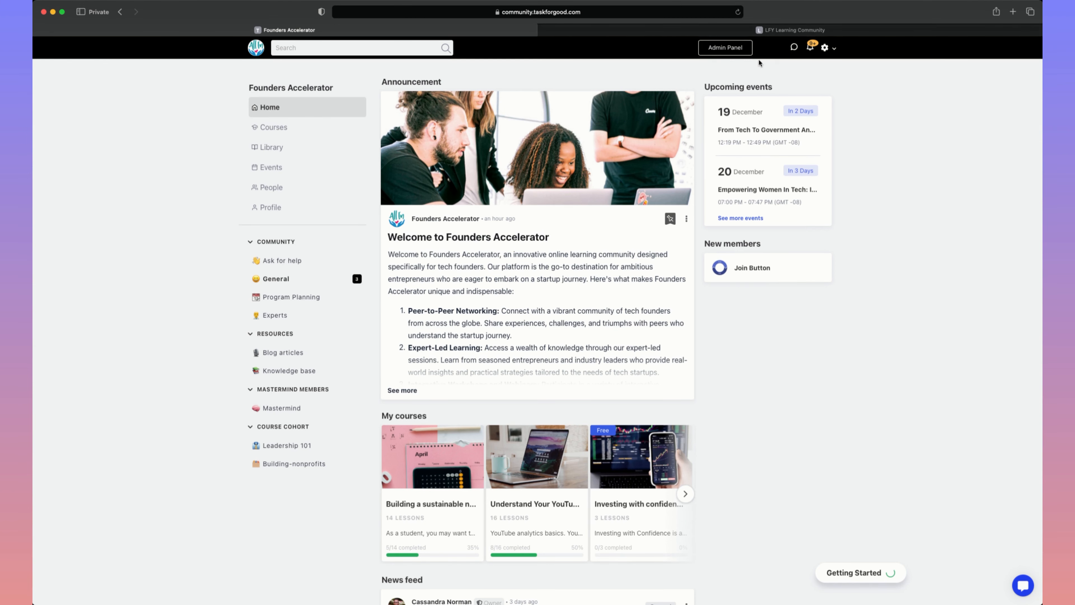
# - Open the community's admin area and examine the available integrations, including the Stripe connection
pyautogui.click(731, 53)
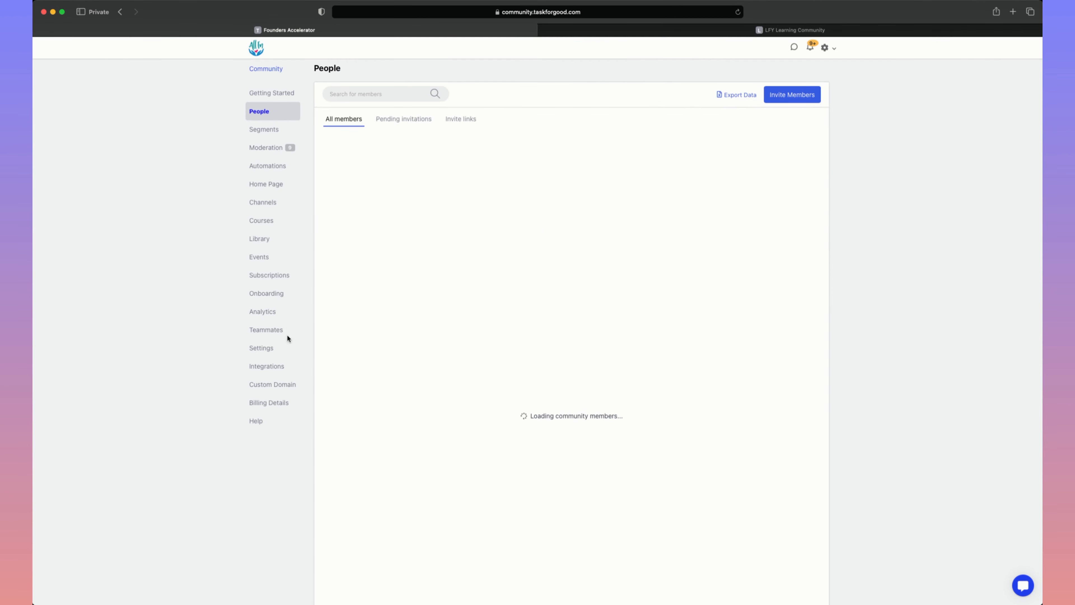
pyautogui.click(268, 368)
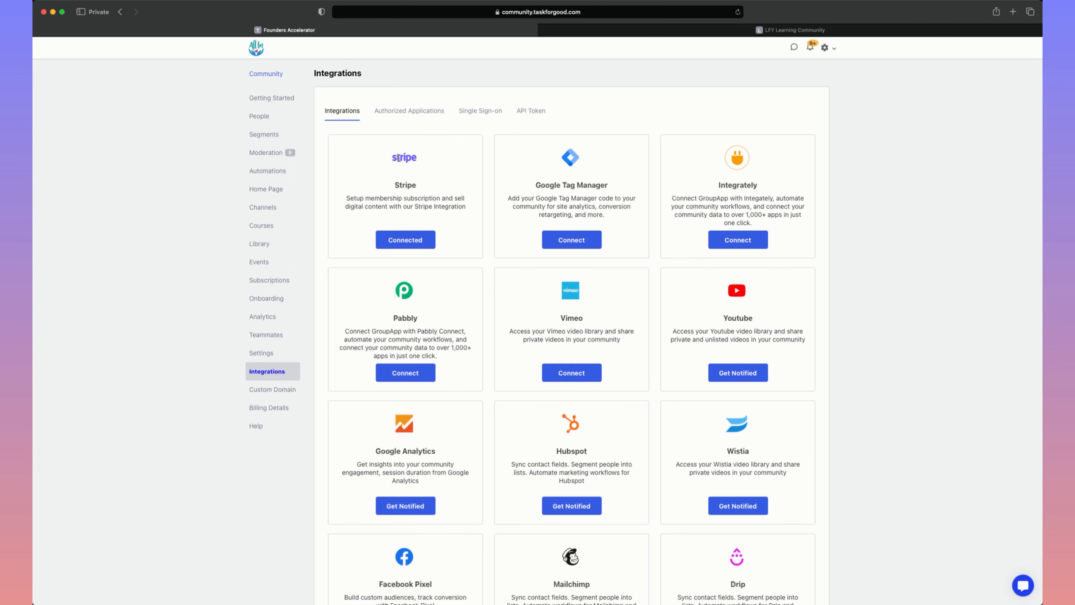
pyautogui.scroll(-1, 399, 157)
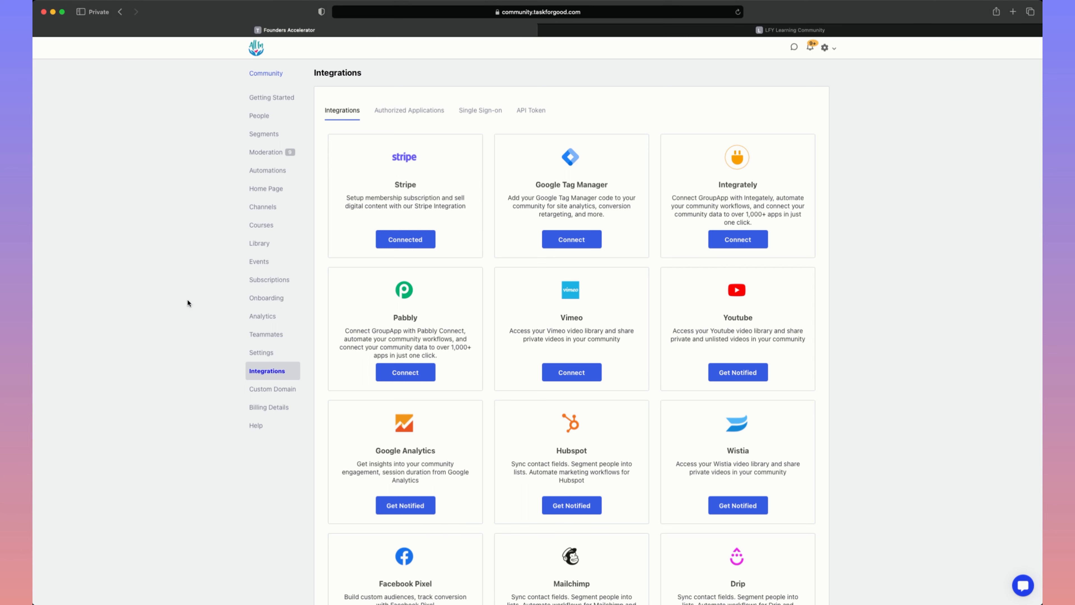
# - Review the paid-plan options in a new subscription plan form, discard it, and check the actions offered for the Free plan
pyautogui.click(274, 282)
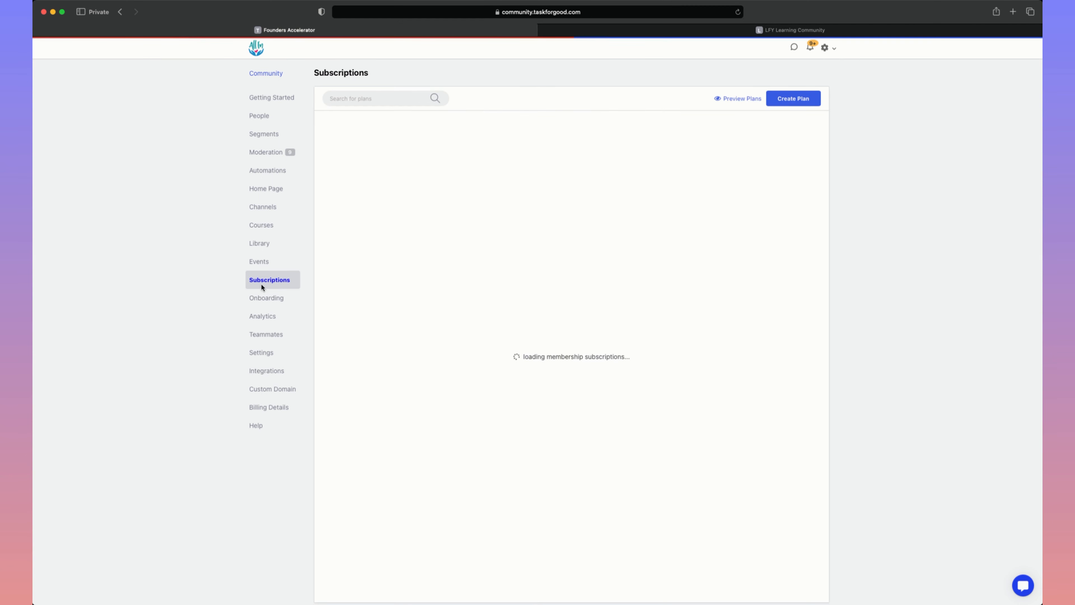
pyautogui.click(800, 101)
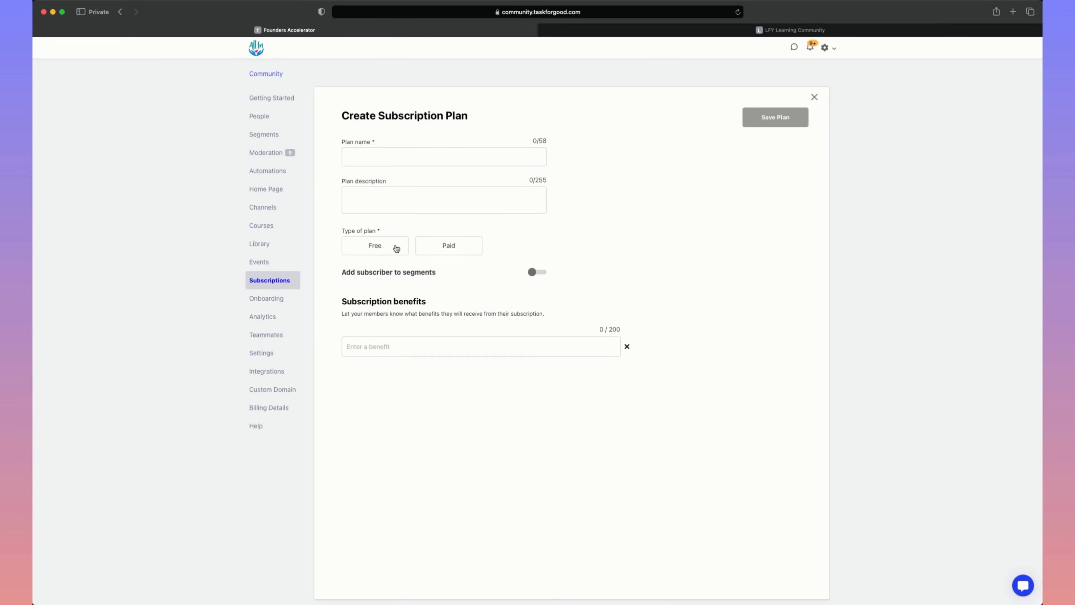
pyautogui.click(431, 252)
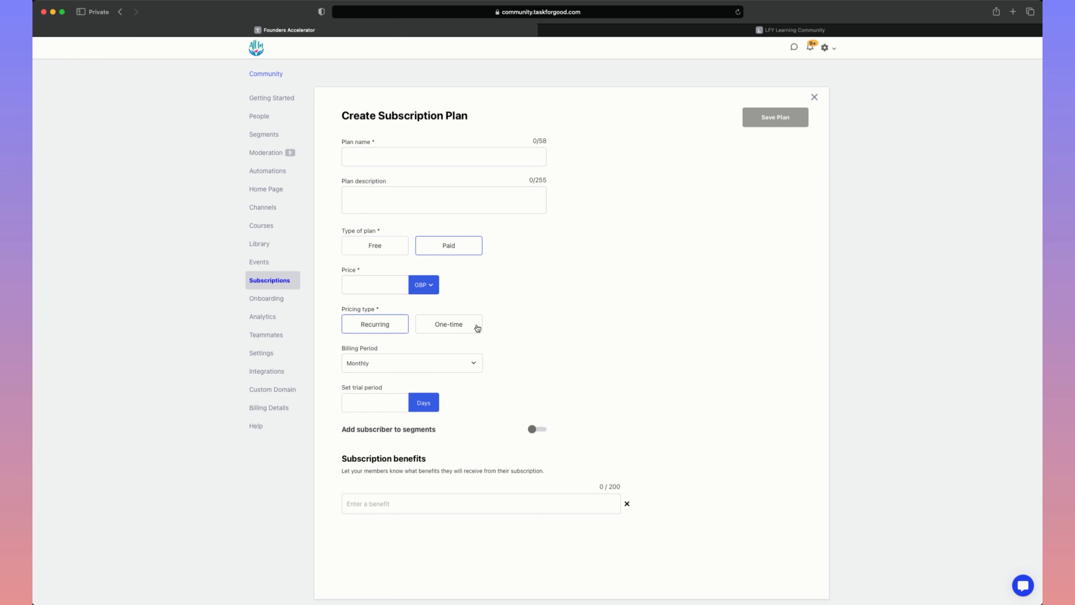
pyautogui.click(440, 364)
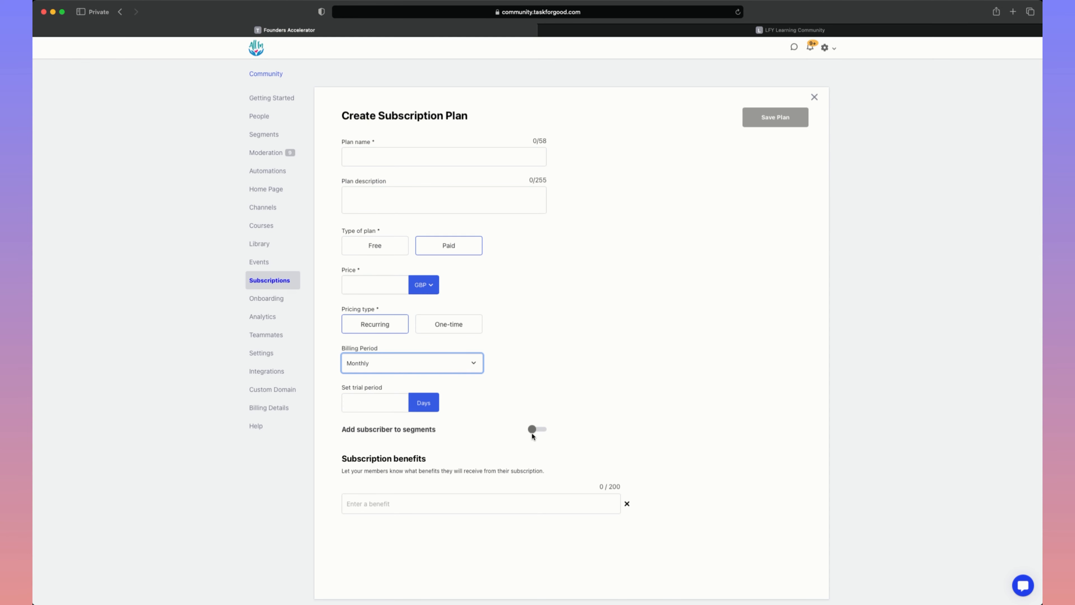
pyautogui.click(398, 512)
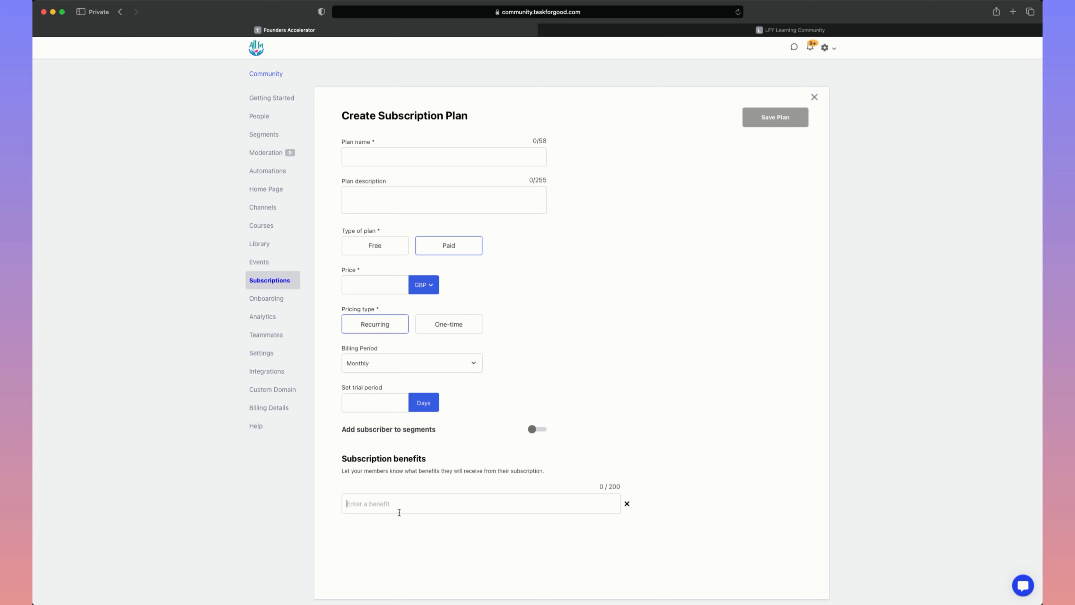
pyautogui.click(814, 98)
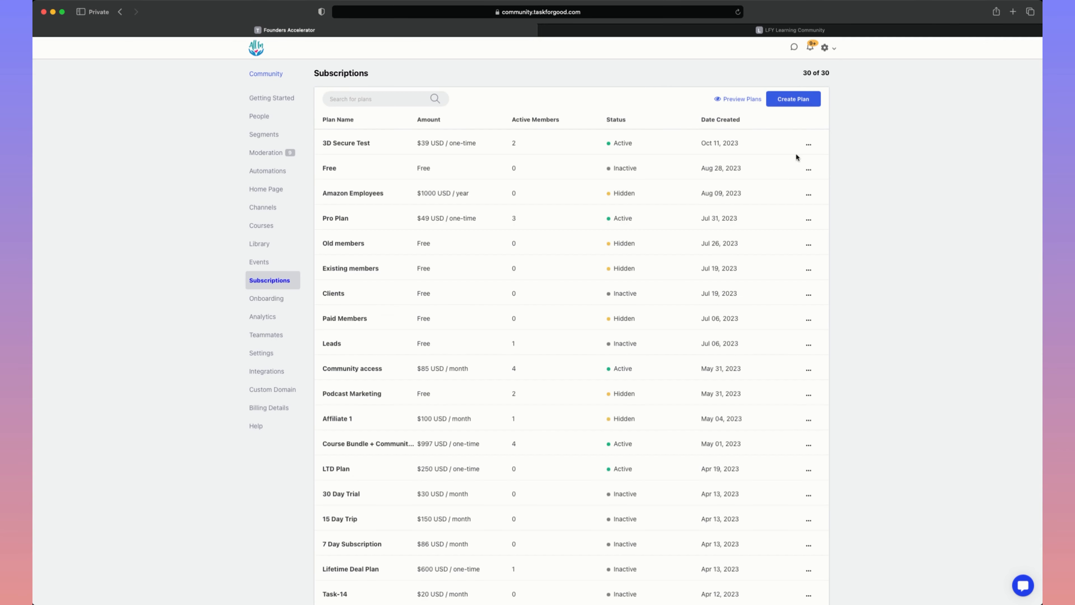
pyautogui.click(809, 170)
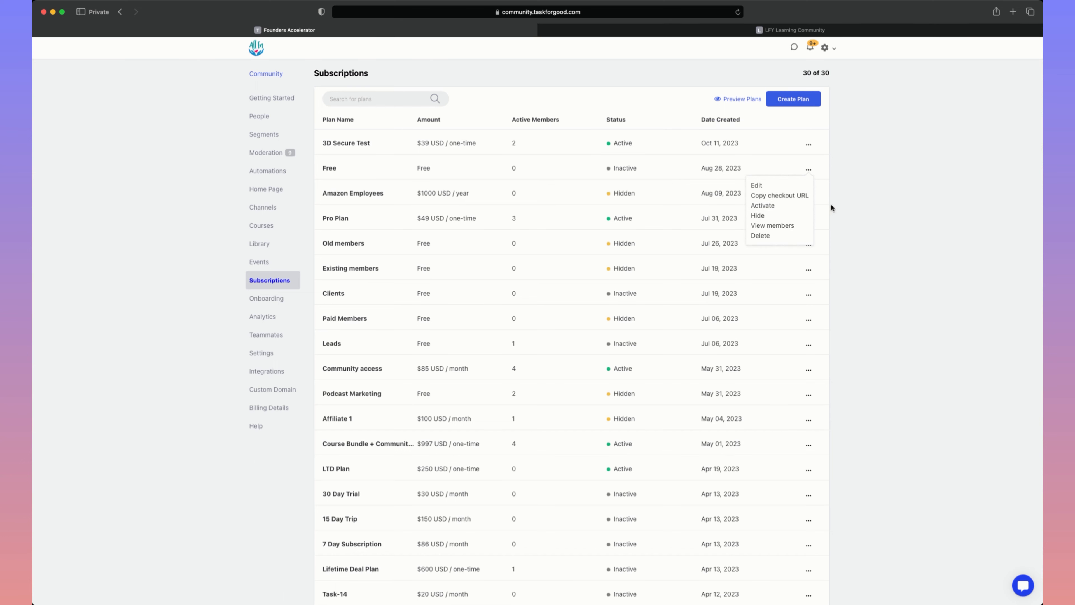
pyautogui.click(980, 135)
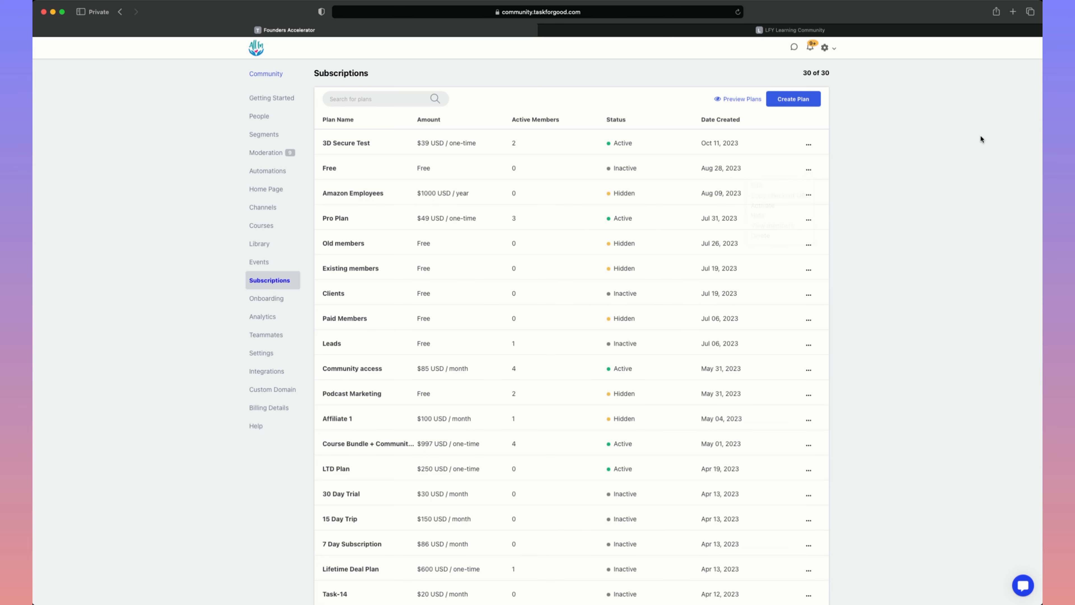
# - Switch to the LFY Learning Community site and sign up for Coaching Membership: Annual Subscription as far as the checkout page
pyautogui.click(758, 31)
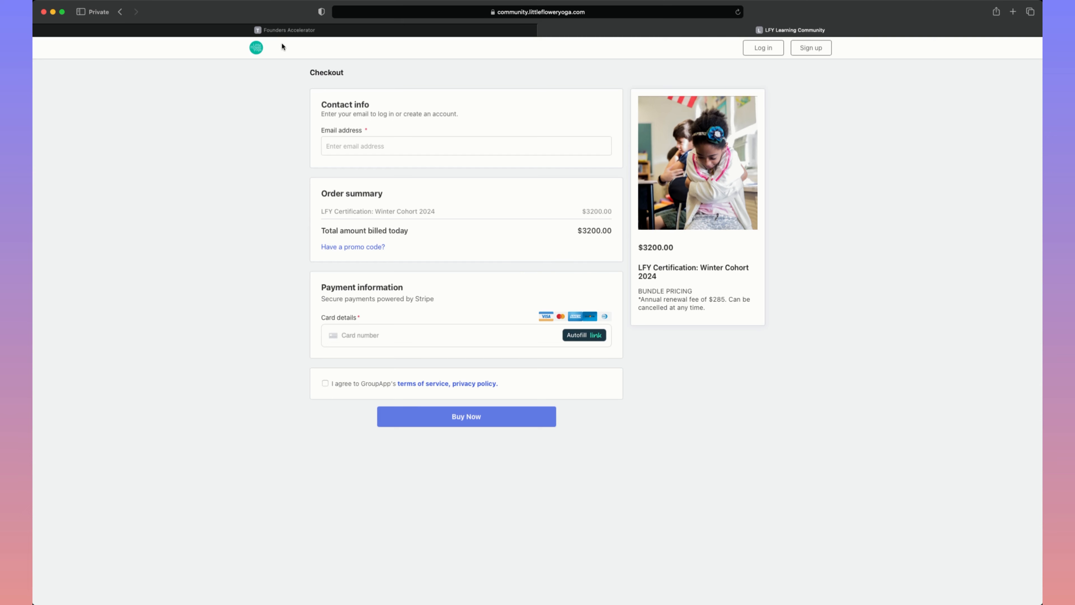
pyautogui.click(281, 44)
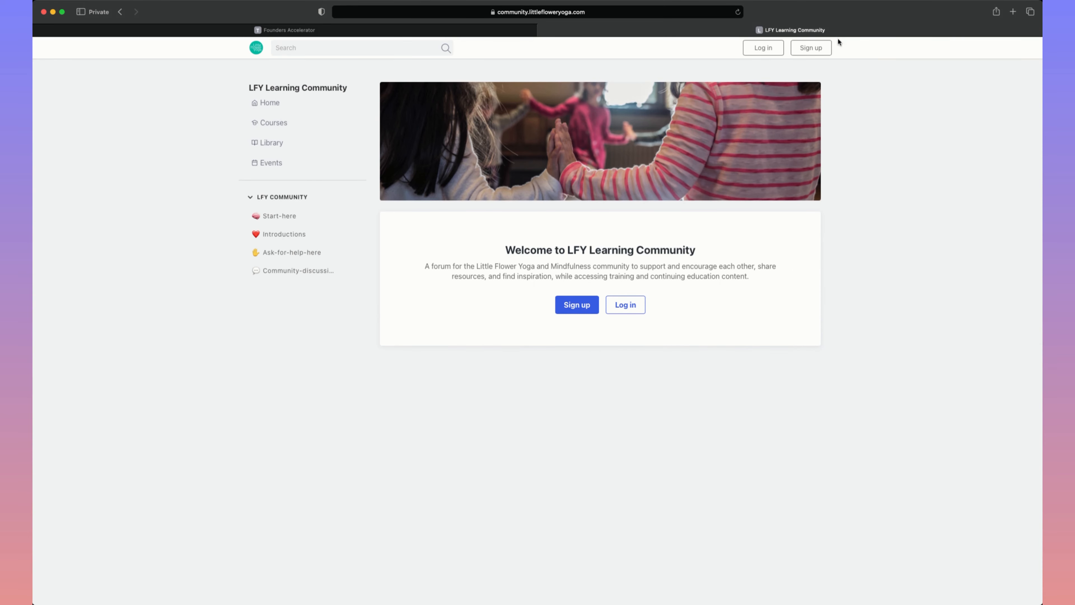
pyautogui.click(818, 49)
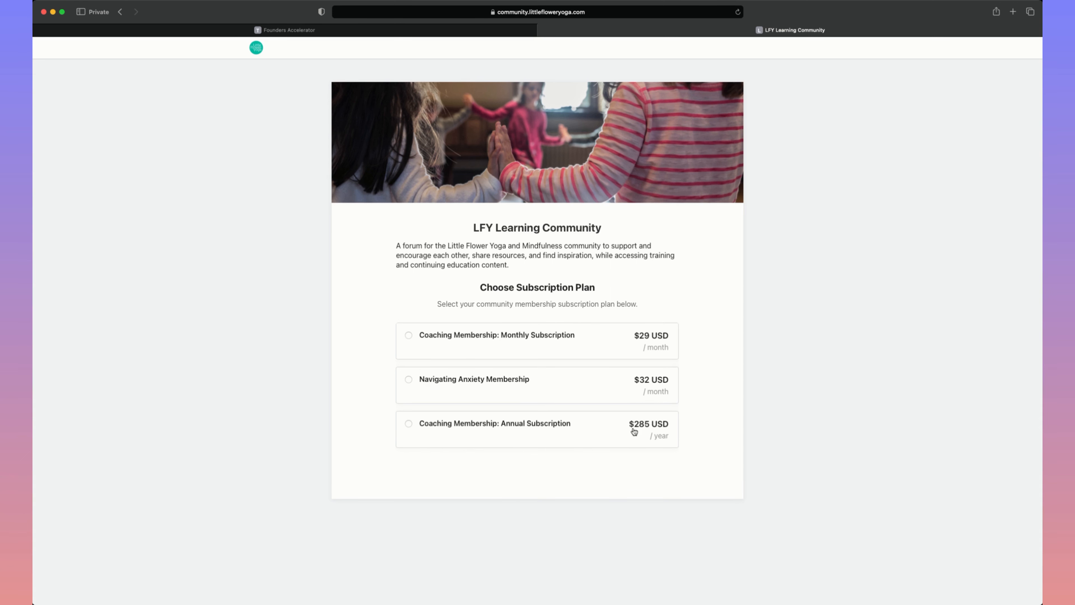
pyautogui.click(508, 432)
pyautogui.scroll(-1, 505, 436)
pyautogui.scroll(-5, 510, 441)
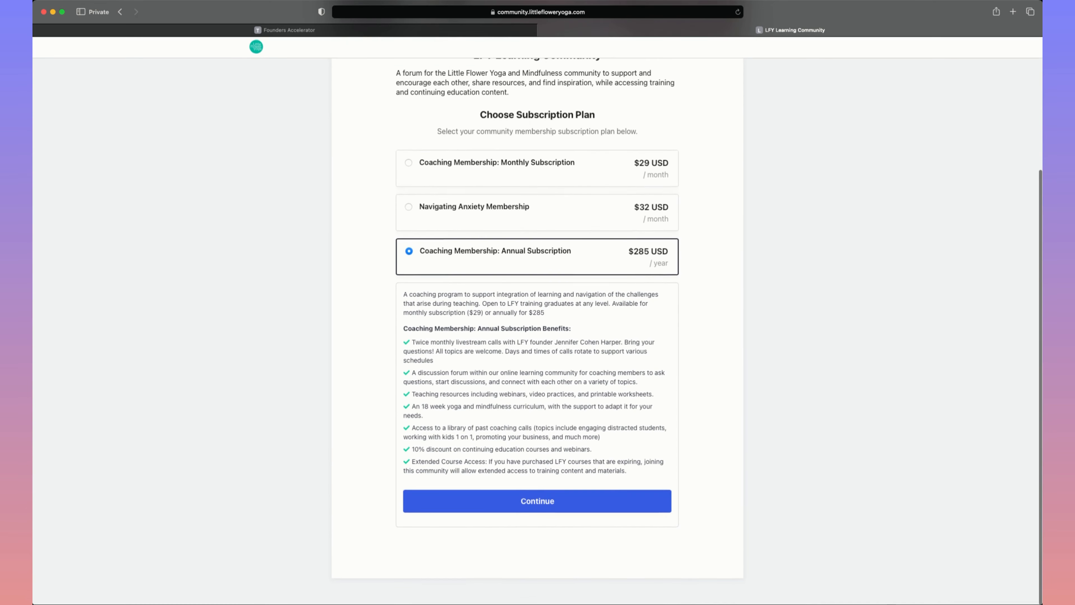
pyautogui.click(571, 504)
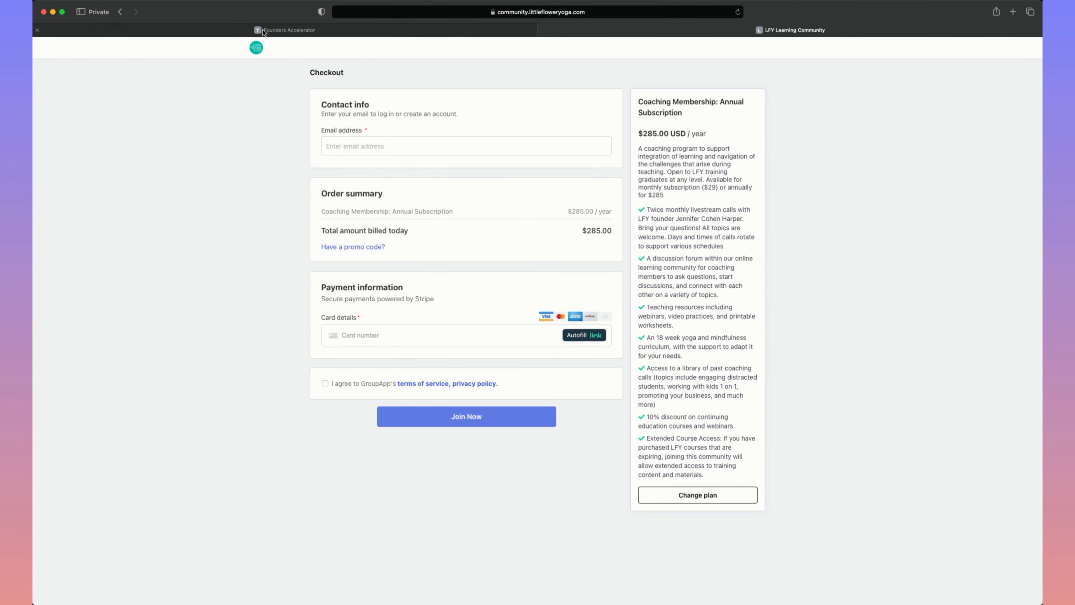
# - Return to the Founders Accelerator admin area and open the pricing options of the "Building a sustainable non-profit" course
pyautogui.click(278, 32)
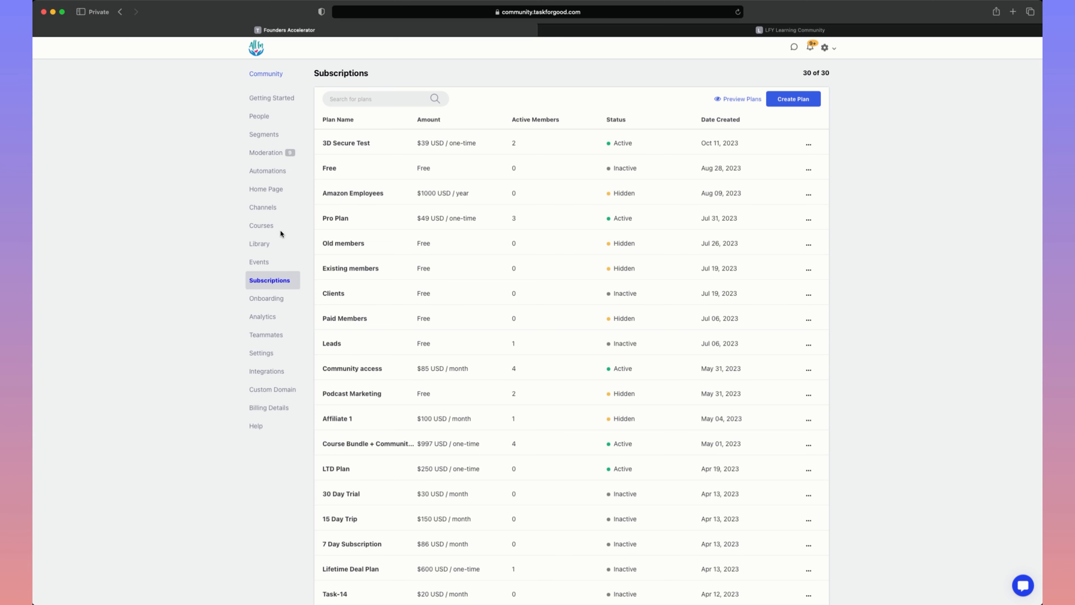
pyautogui.click(265, 227)
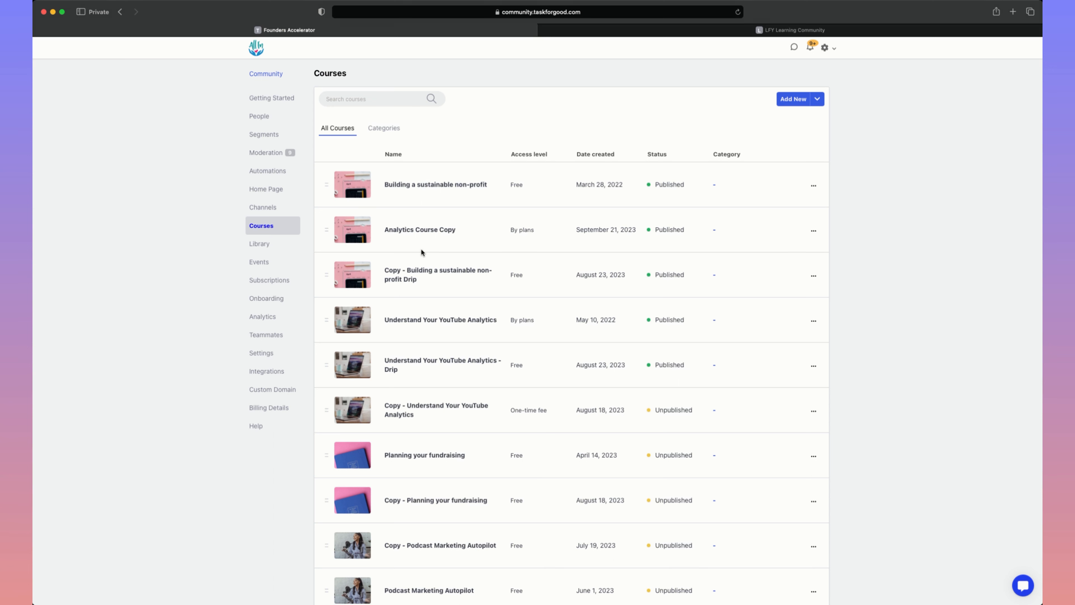
pyautogui.click(441, 184)
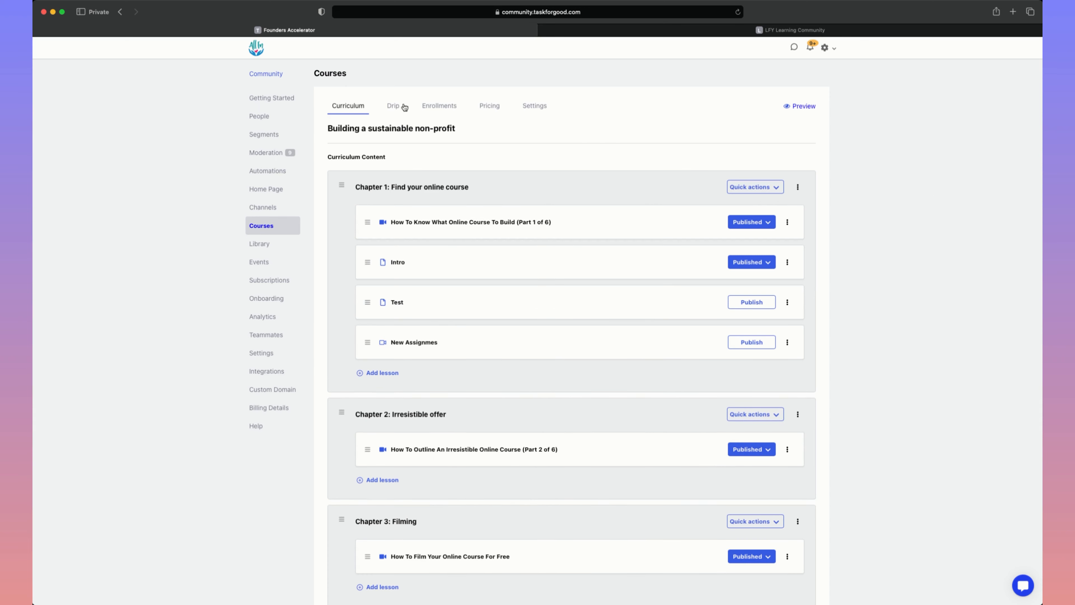
pyautogui.click(493, 110)
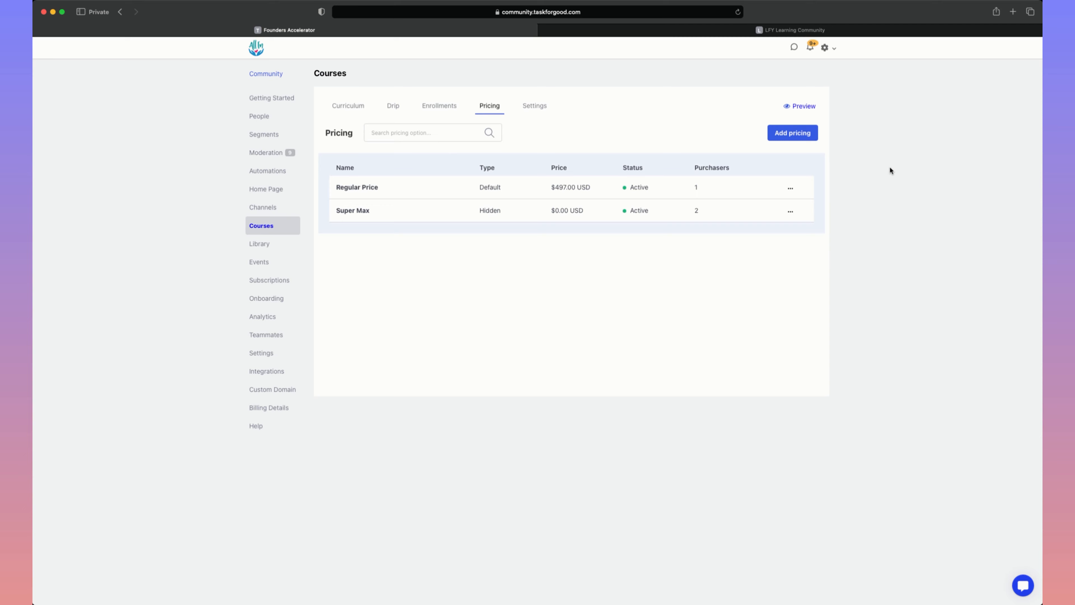
# - Examine the Paid, display and add-buyer options in a new course price form, and close it without saving
pyautogui.click(794, 137)
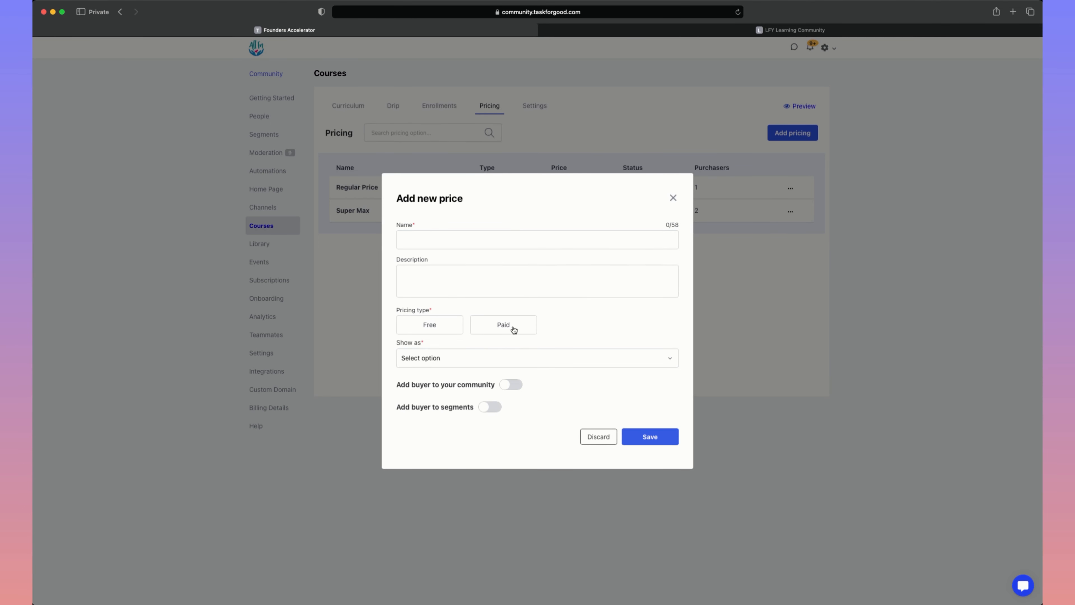
pyautogui.click(521, 331)
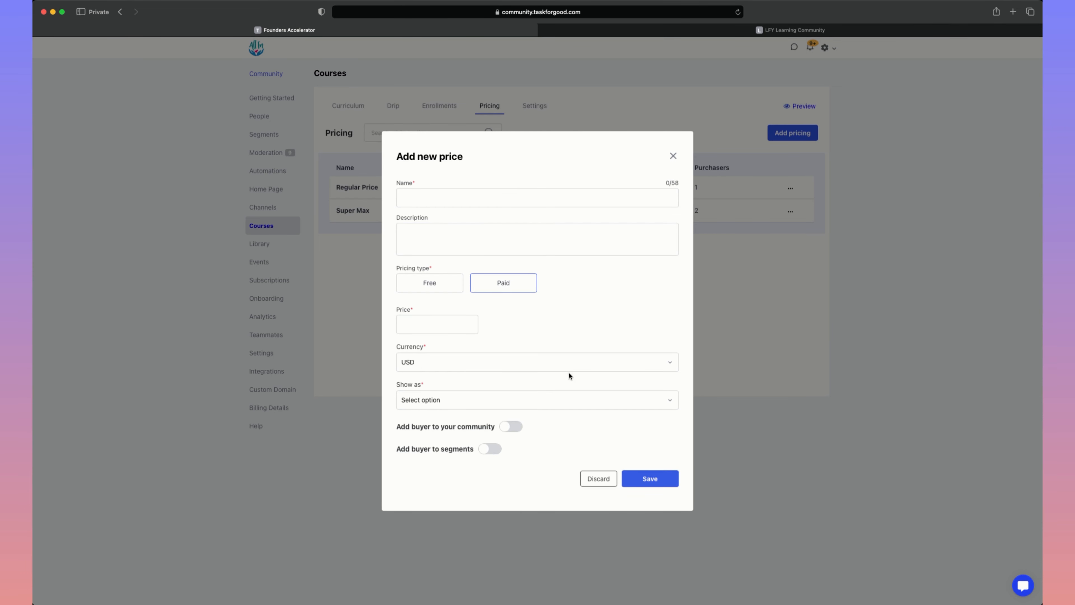
pyautogui.click(428, 400)
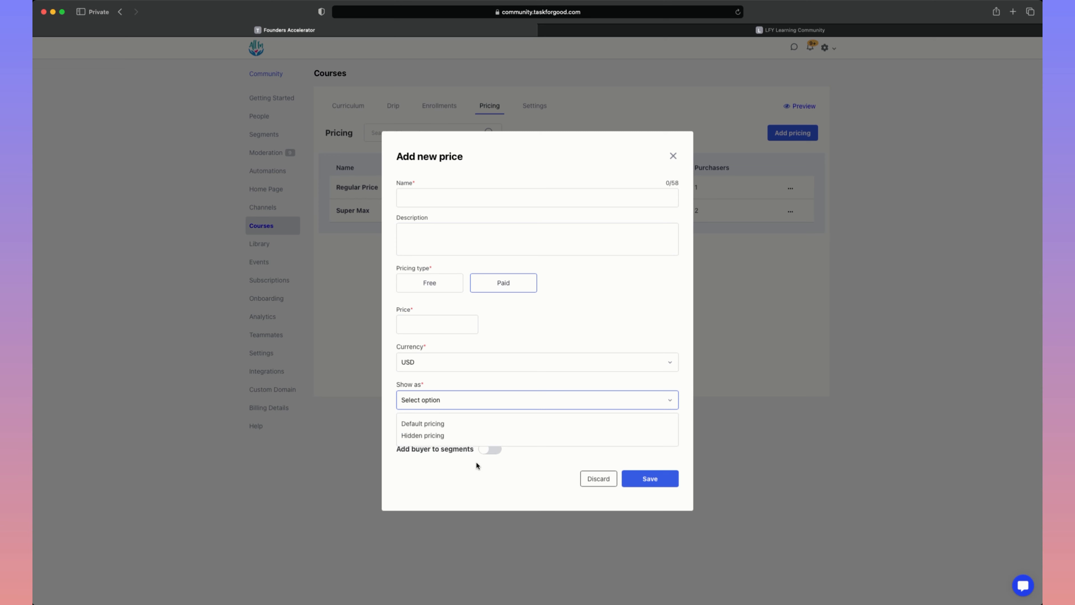
pyautogui.click(456, 463)
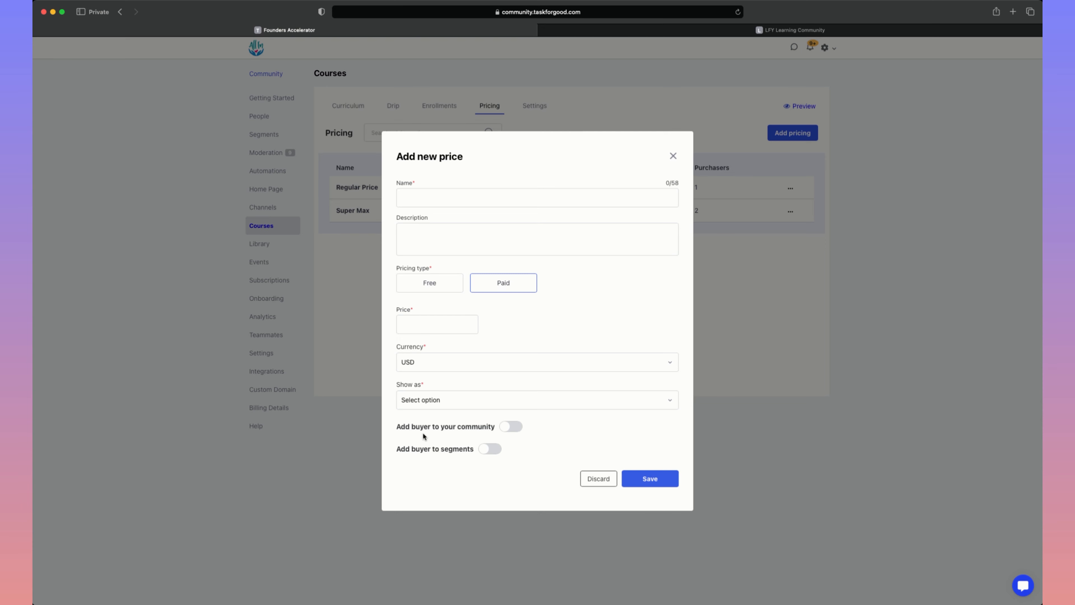
pyautogui.click(518, 426)
pyautogui.click(514, 408)
pyautogui.click(673, 155)
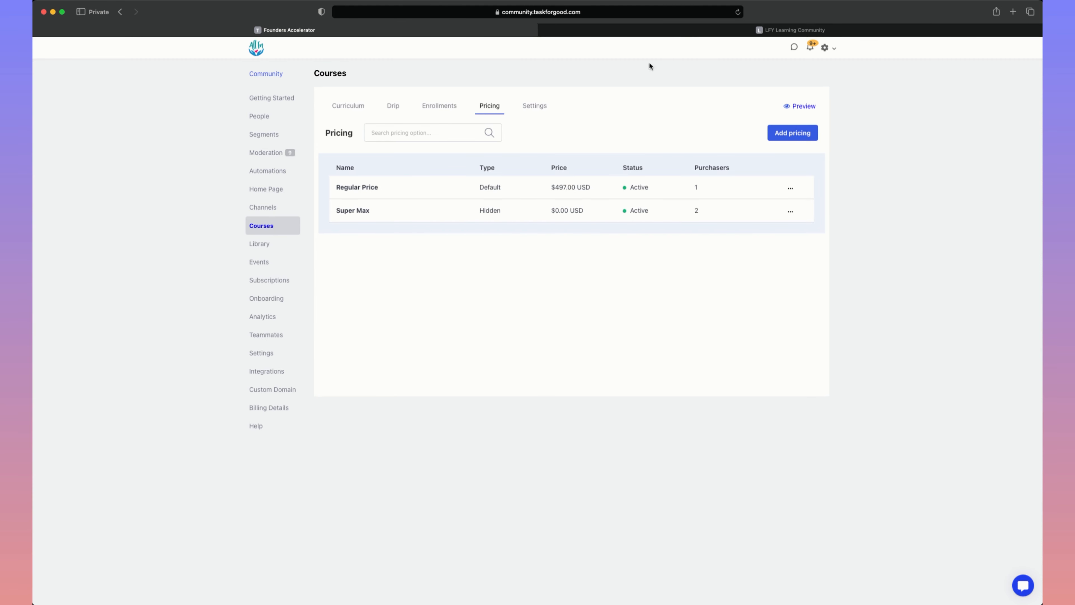
# - On the LFY Learning Community site, open the LFY Certification: Winter Cohort 2024 course and proceed to its enrollment checkout
pyautogui.click(681, 38)
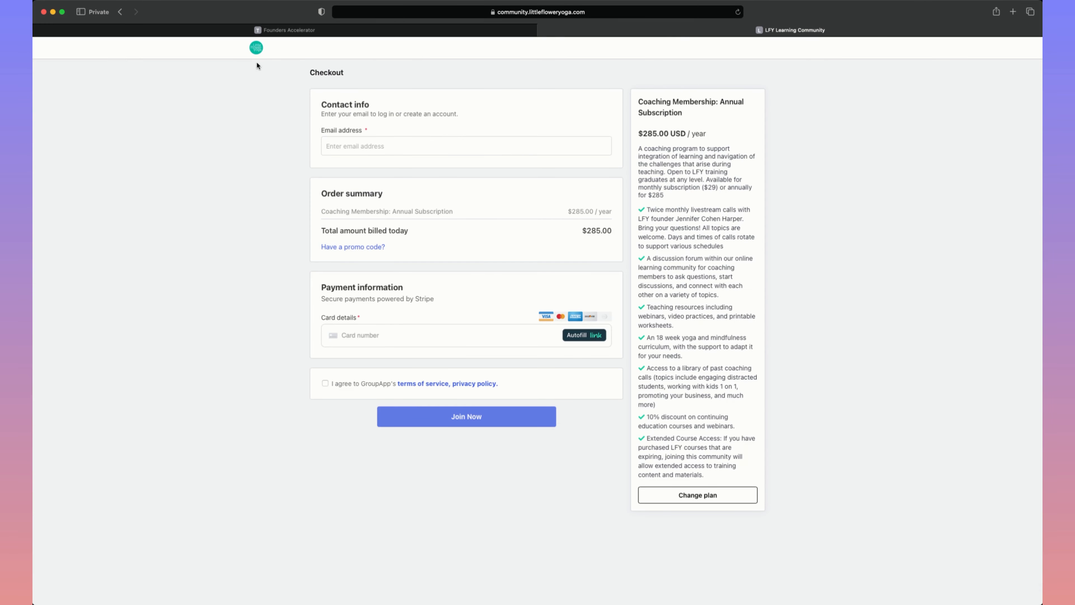
pyautogui.click(256, 50)
pyautogui.click(288, 126)
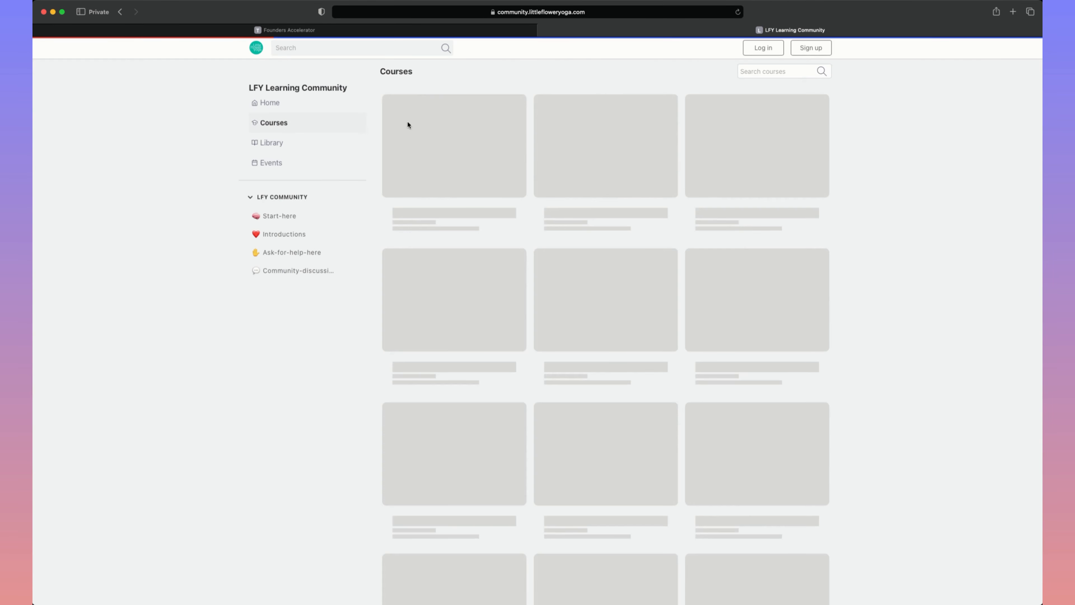
pyautogui.click(499, 200)
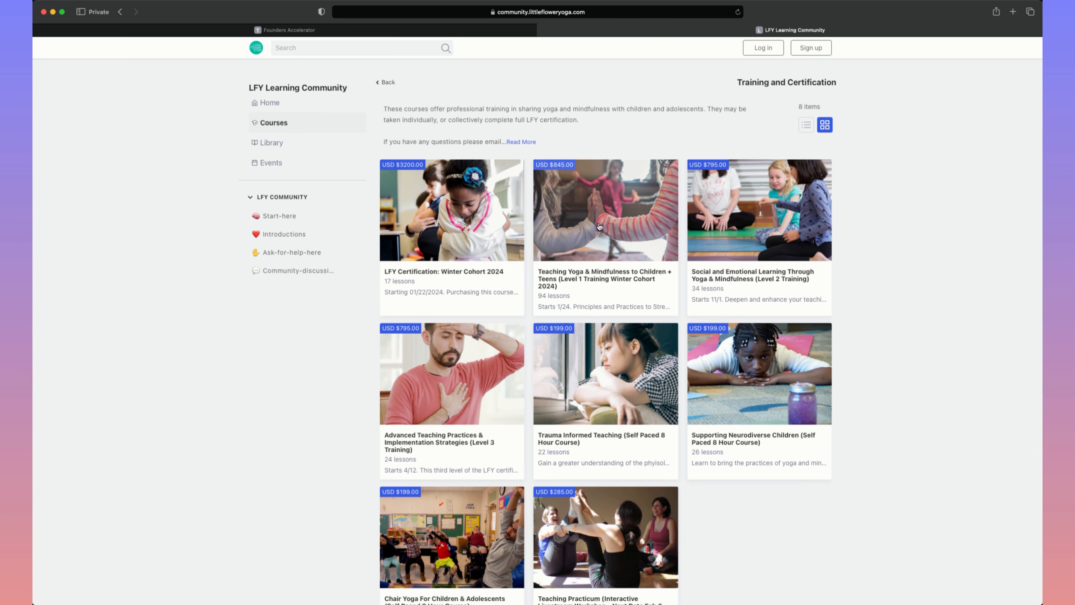
pyautogui.click(469, 214)
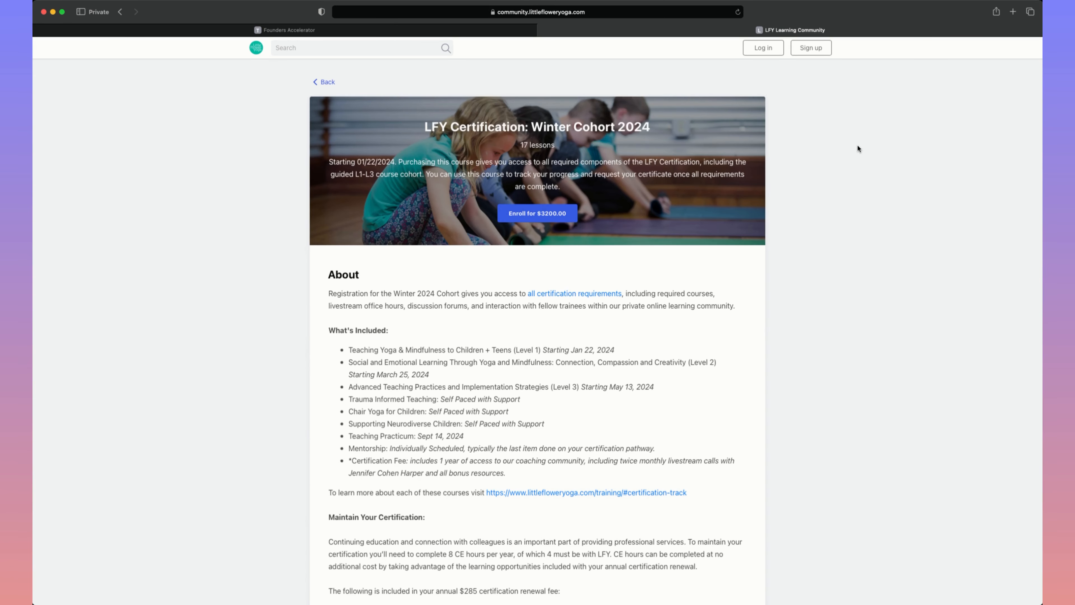
pyautogui.click(555, 214)
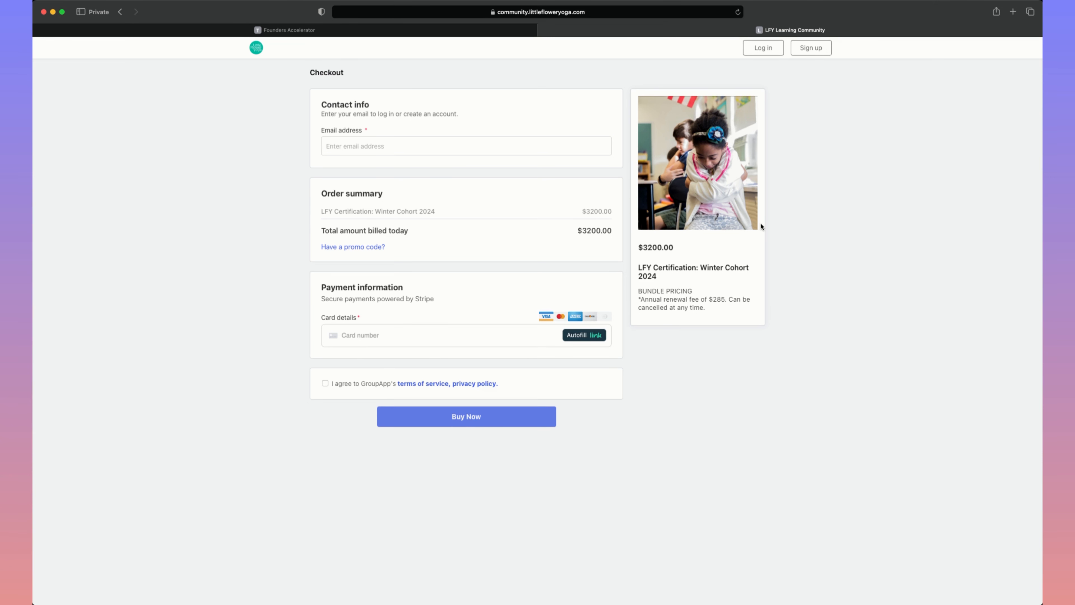
# - In Founders Accelerator, open pricing for the event "From Tech to Government and Back Again" and review the new price form without saving
pyautogui.click(273, 34)
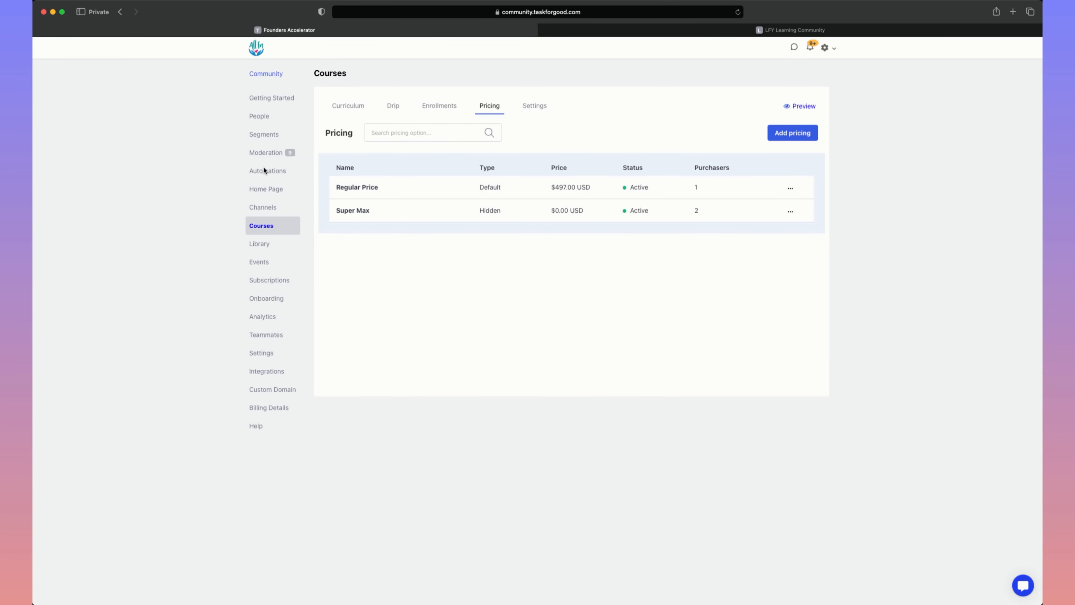
pyautogui.click(263, 265)
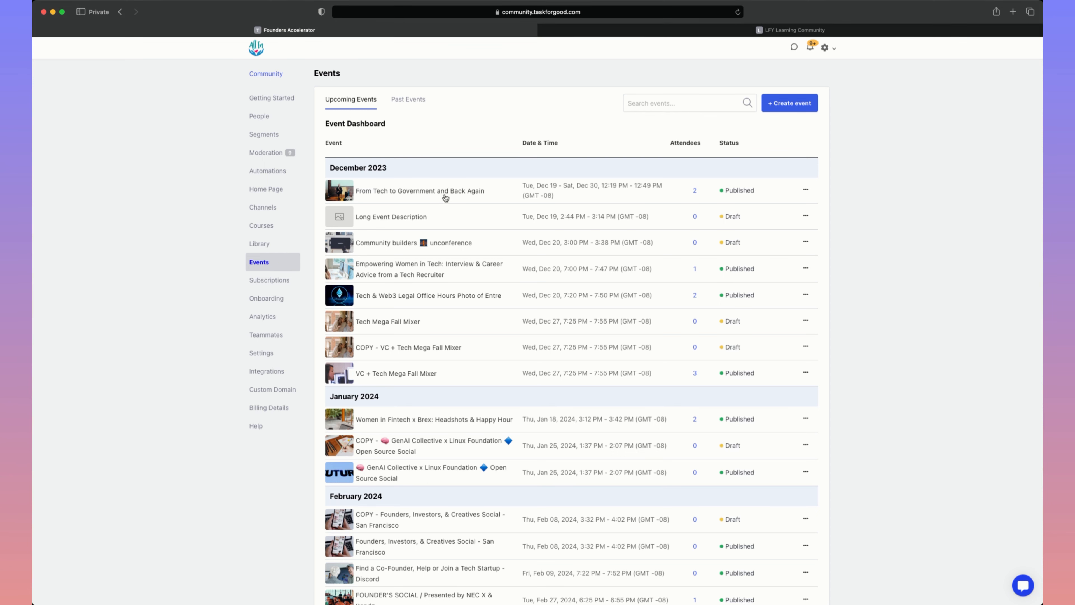
pyautogui.click(377, 191)
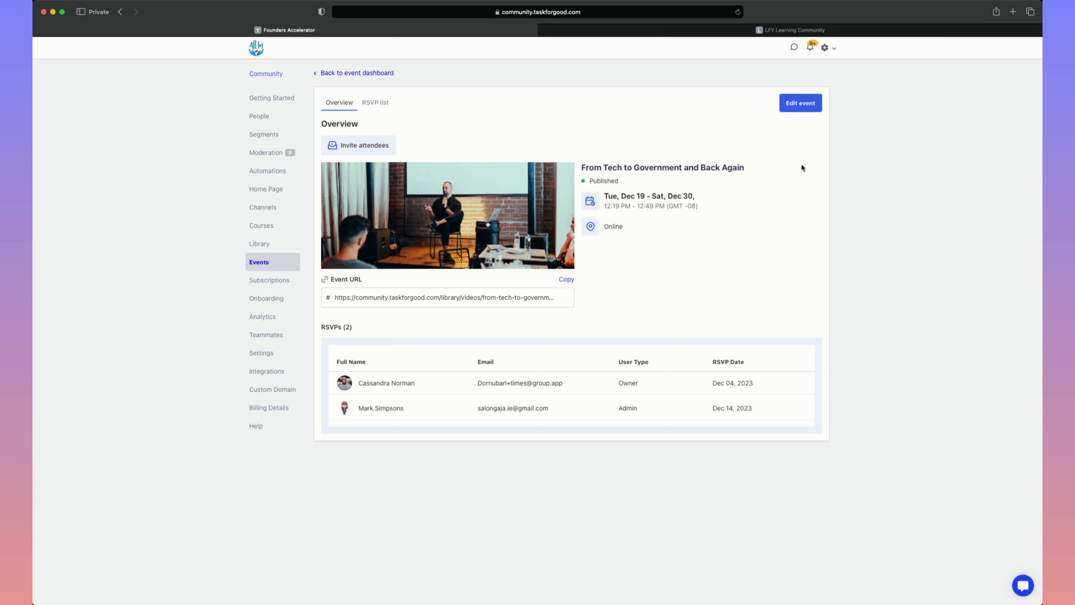
pyautogui.click(807, 105)
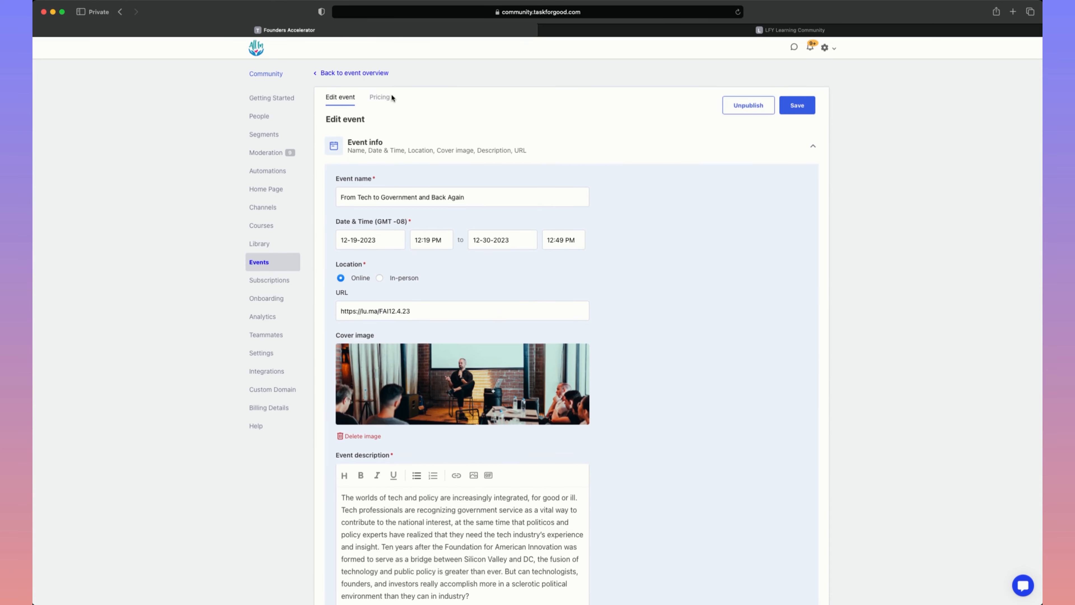
pyautogui.click(390, 99)
pyautogui.click(793, 130)
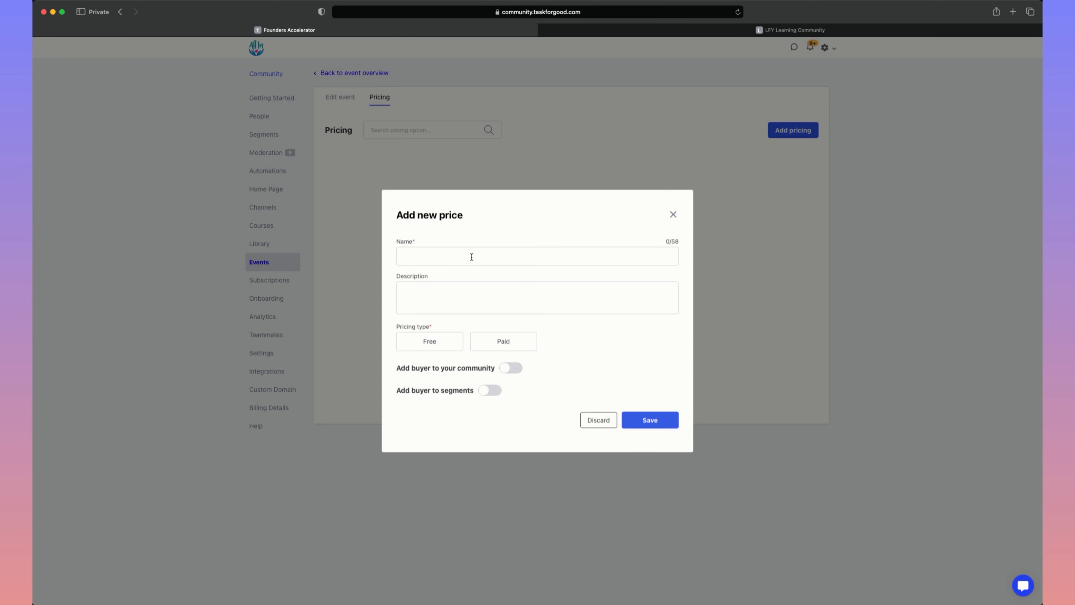
pyautogui.click(673, 214)
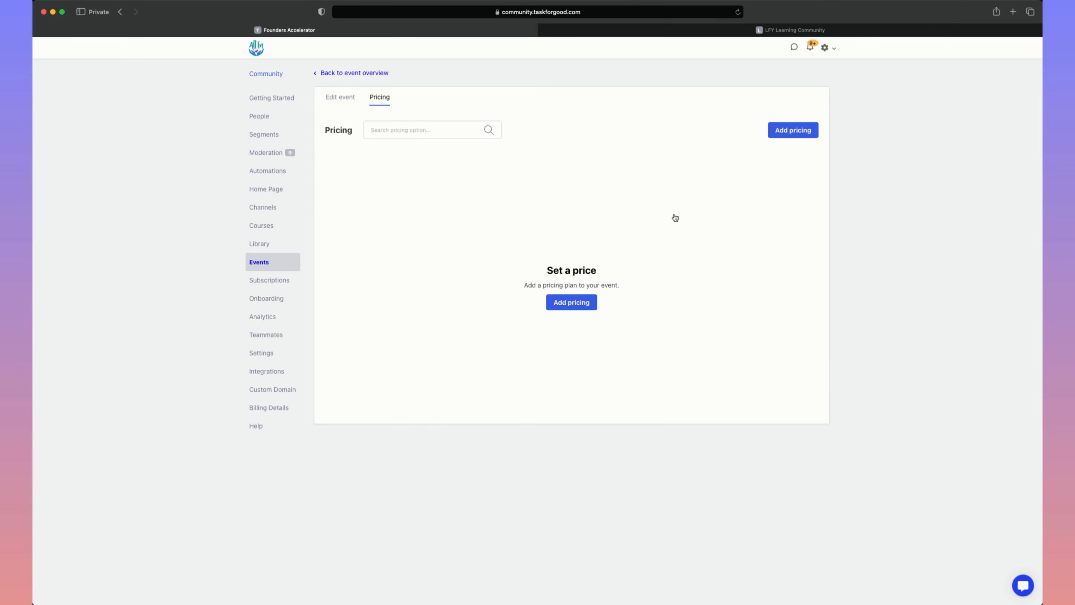